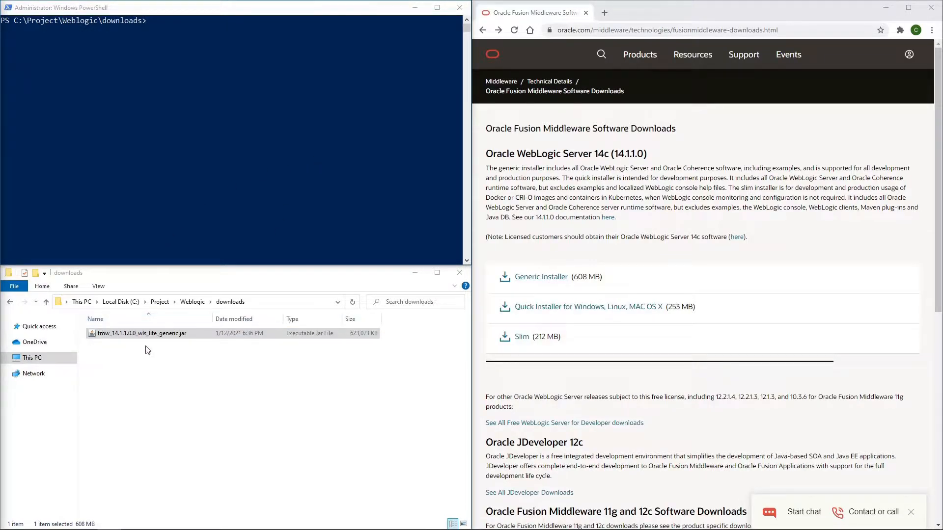
# Check the installed Java version in PowerShell with java -version.
pyautogui.click(247, 126)
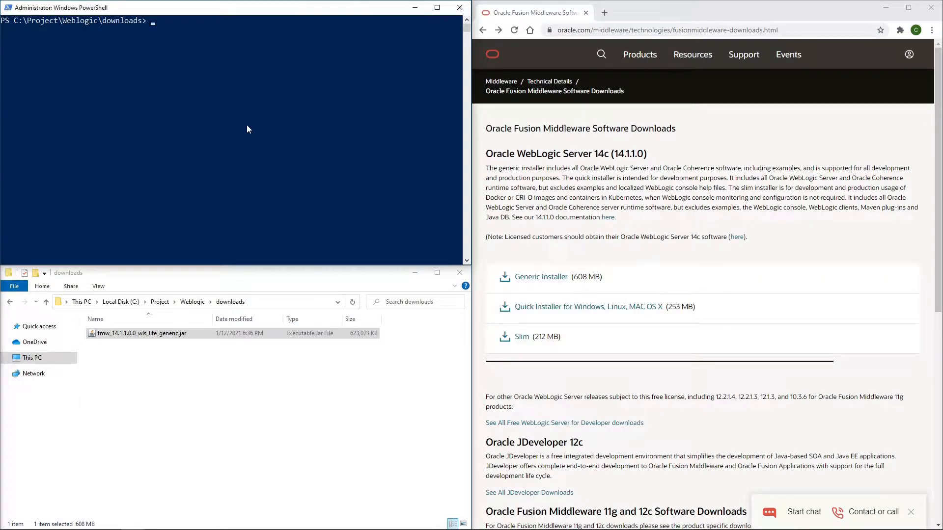
pyautogui.write('java -version')
pyautogui.press('Return')
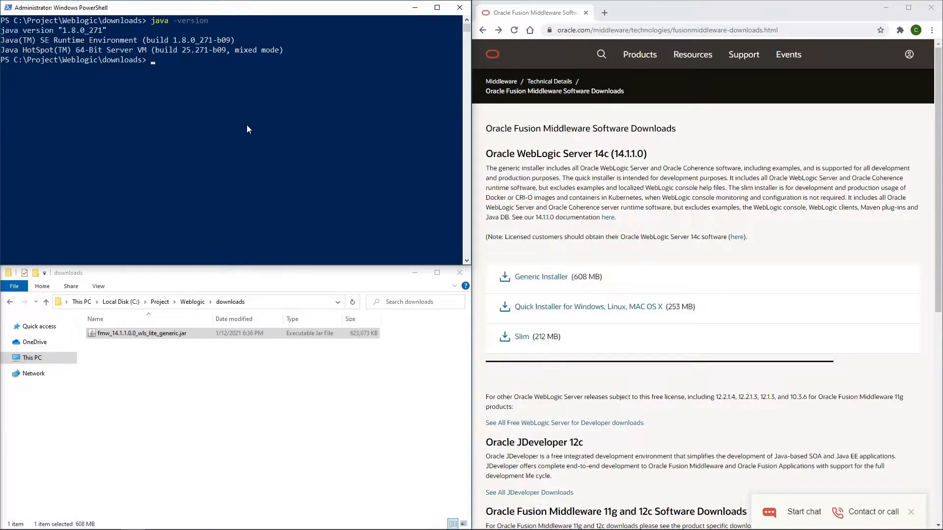
# Launch the WebLogic installer by running java -jar on .\fmw_14.1.1.0.0_wls_lite_generic.jar.
pyautogui.write('java -jar .\x0cm')
pyautogui.press('Tab')
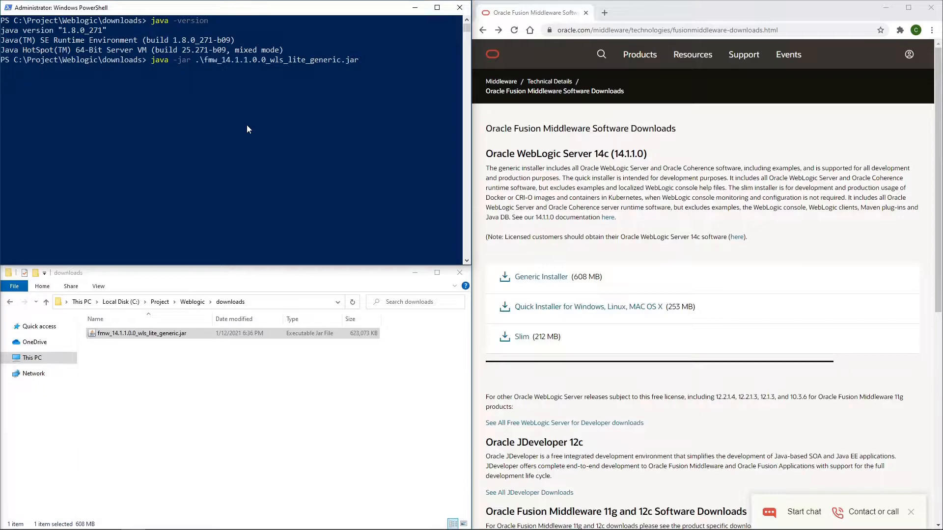
pyautogui.press('Return')
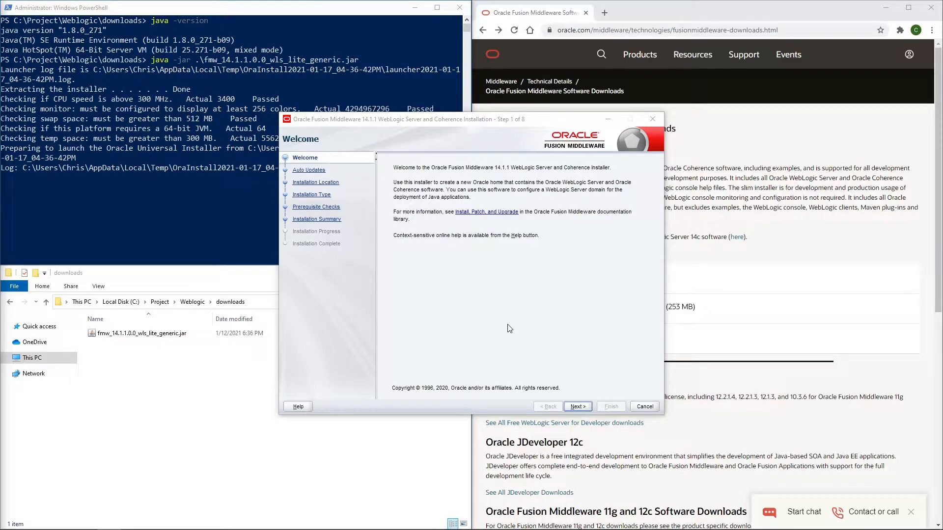
# Skip auto updates in the installer and set the Oracle Home to C:\Project\Weblogic\14.1.1.
pyautogui.click(578, 407)
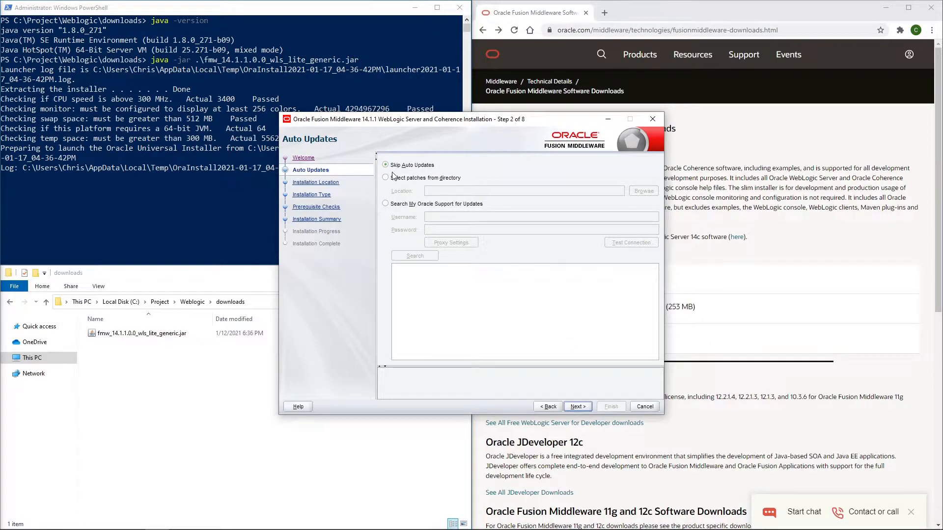
pyautogui.click(578, 408)
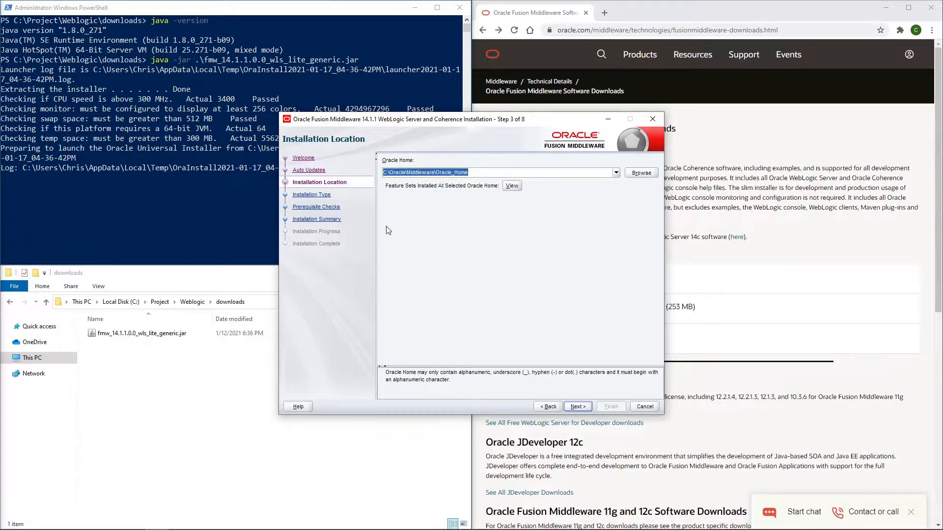
pyautogui.click(484, 171)
pyautogui.moveTo(484, 172); pyautogui.dragTo(383, 172)
pyautogui.write('C:\\Project\\Weblogic\\14.1.1')
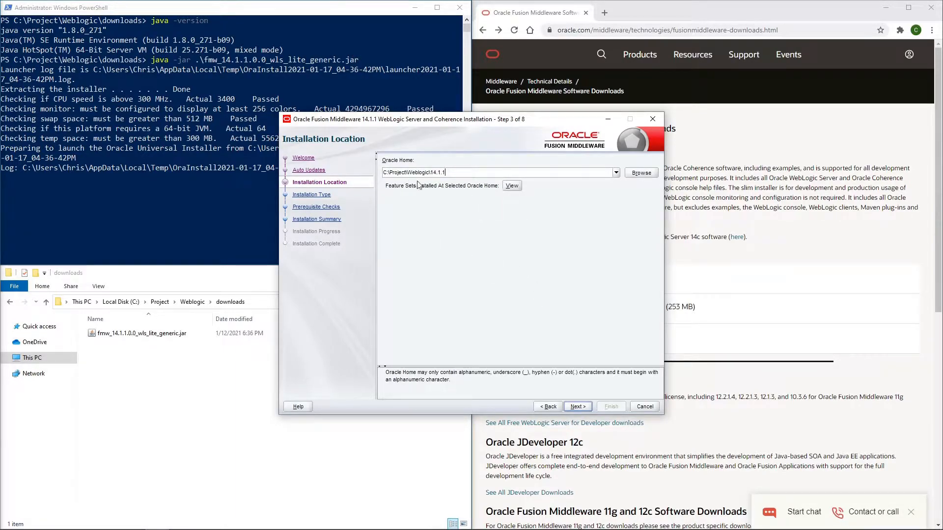
pyautogui.click(585, 408)
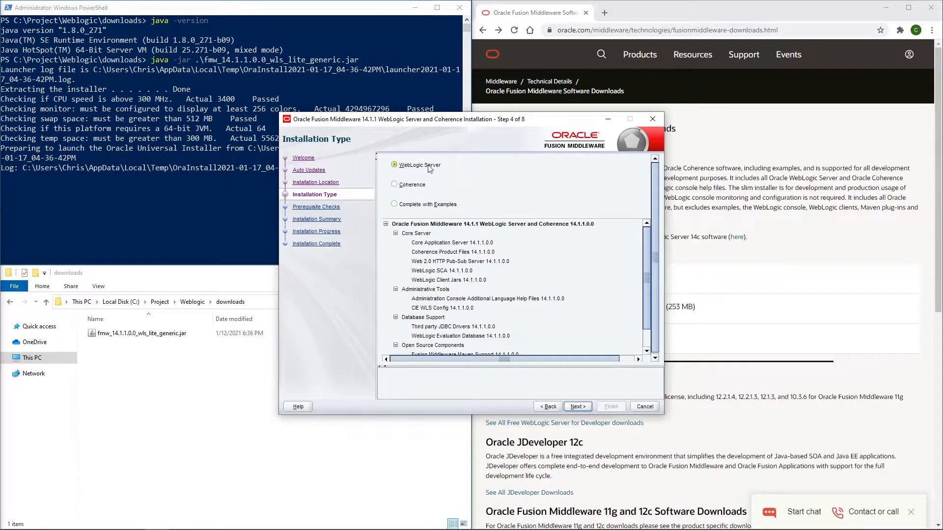
# Install with the WebLogic Server installation type and finish with the Configuration Wizard set to launch automatically.
pyautogui.click(584, 407)
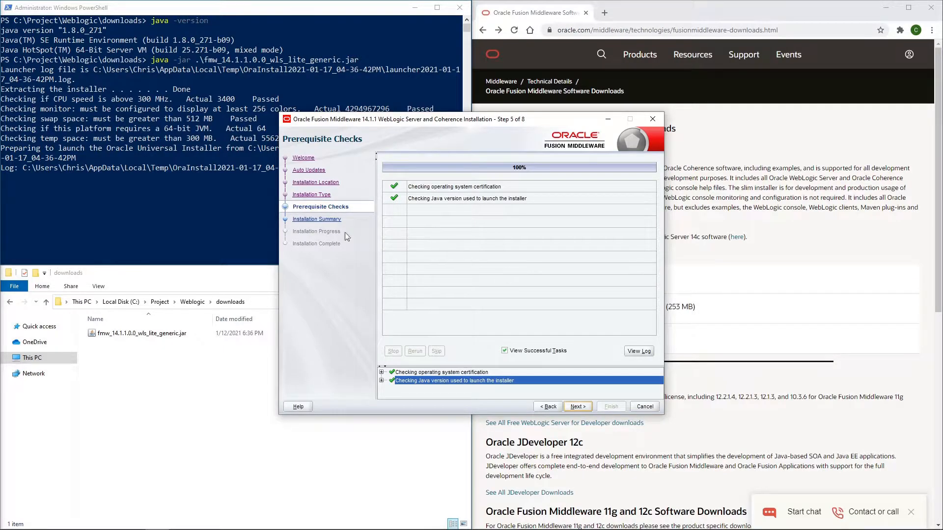
pyautogui.click(578, 408)
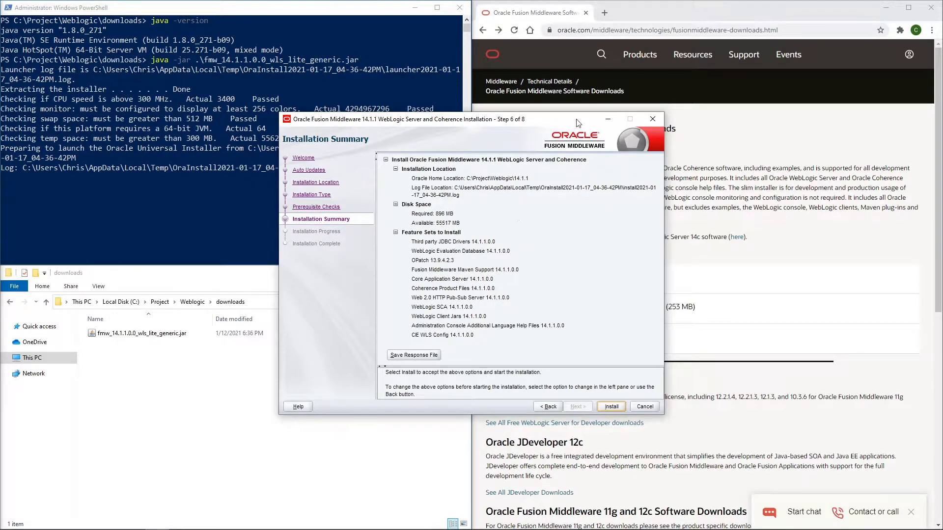
pyautogui.click(615, 408)
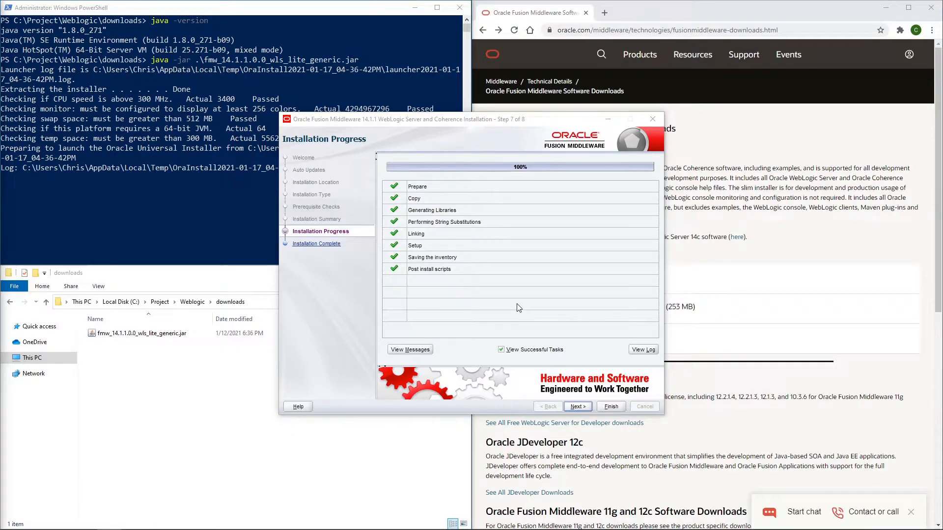
pyautogui.click(576, 408)
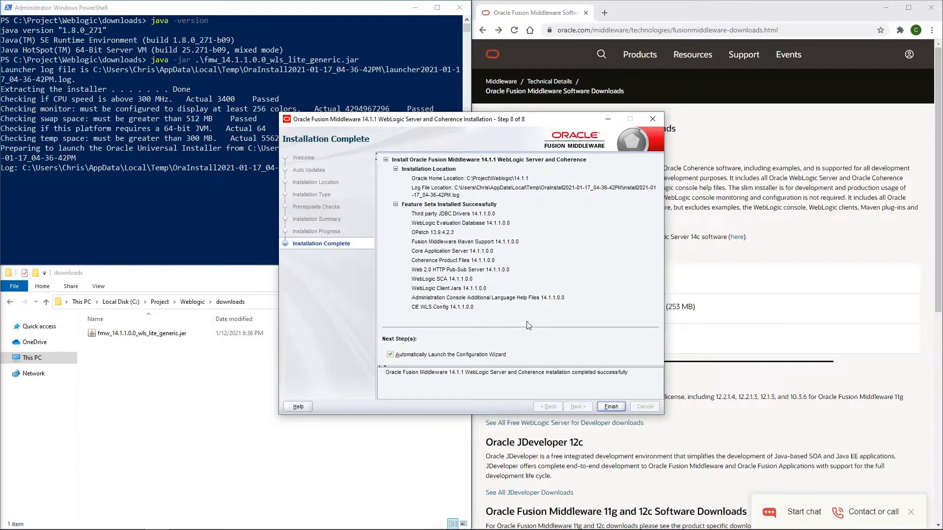
pyautogui.click(606, 407)
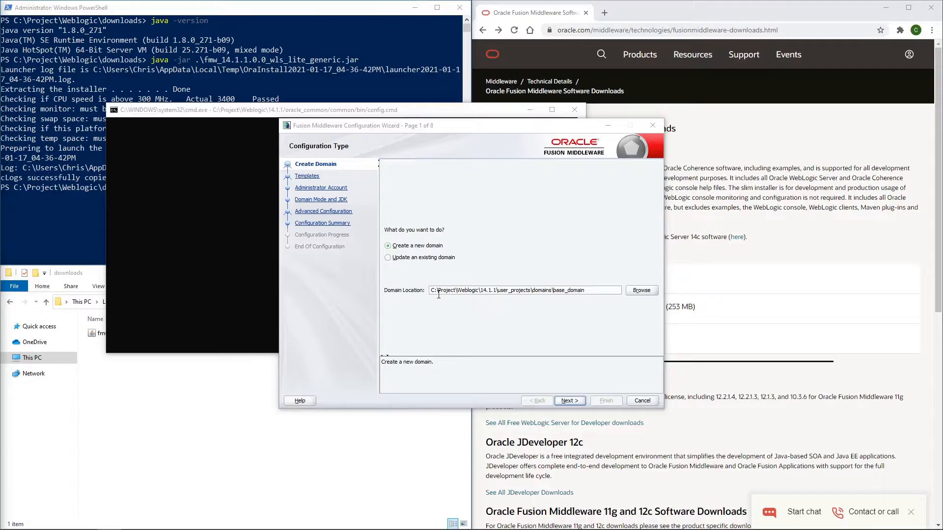
# Accept the new base_domain with the Basic WebLogic Server Domain template, and enter and confirm the password for the weblogic administrator account.
pyautogui.click(567, 402)
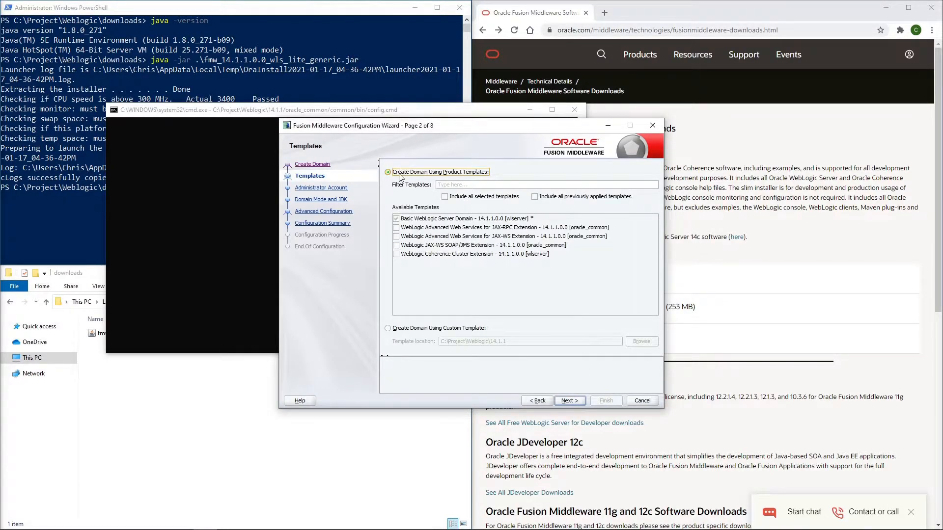
pyautogui.click(567, 402)
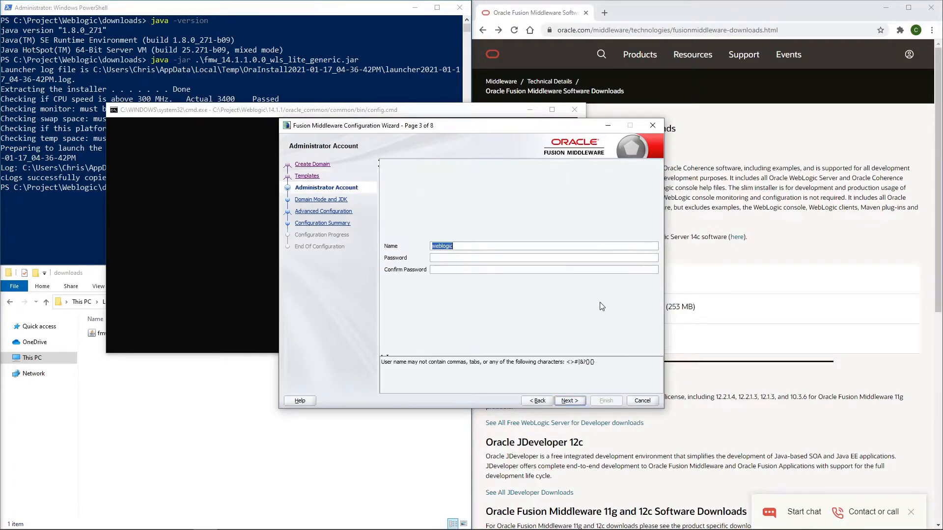
pyautogui.click(442, 258)
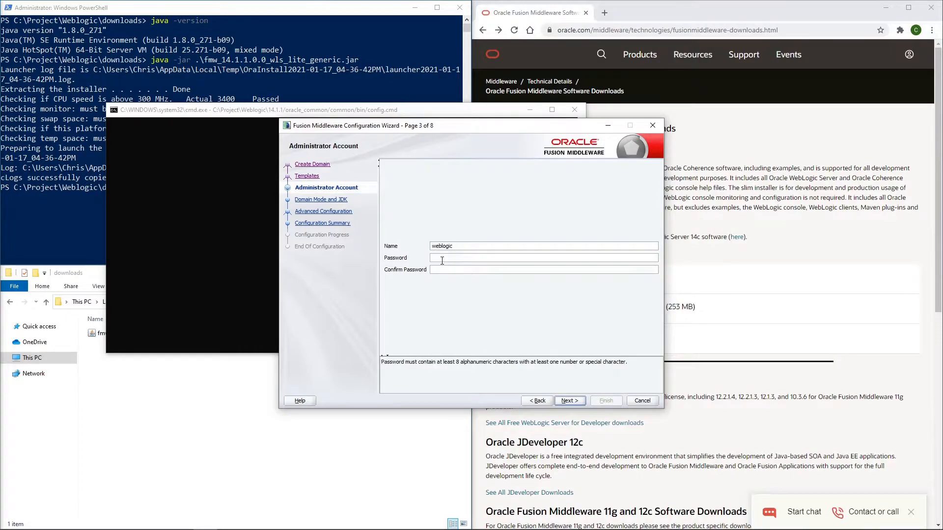
pyautogui.write('••••••••••')
pyautogui.press('Tab')
pyautogui.write('••••••••••')
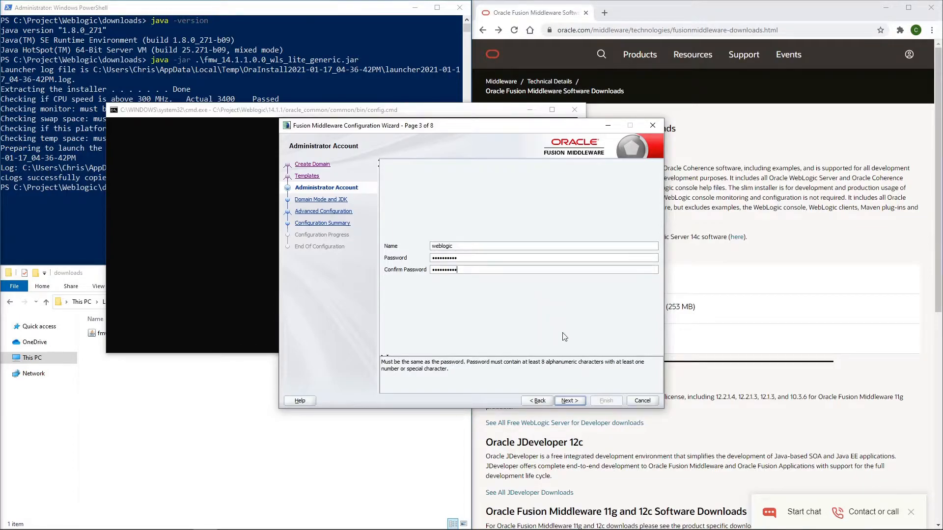
pyautogui.click(570, 401)
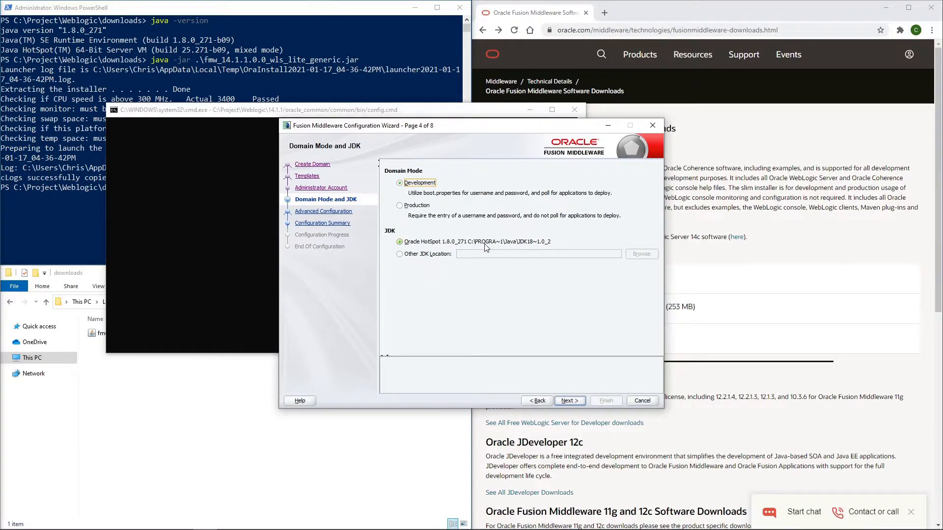
# Keep Development mode with the Oracle HotSpot JDK, include the Administration Server advanced settings, and enable SSL for AdminServer.
pyautogui.click(570, 401)
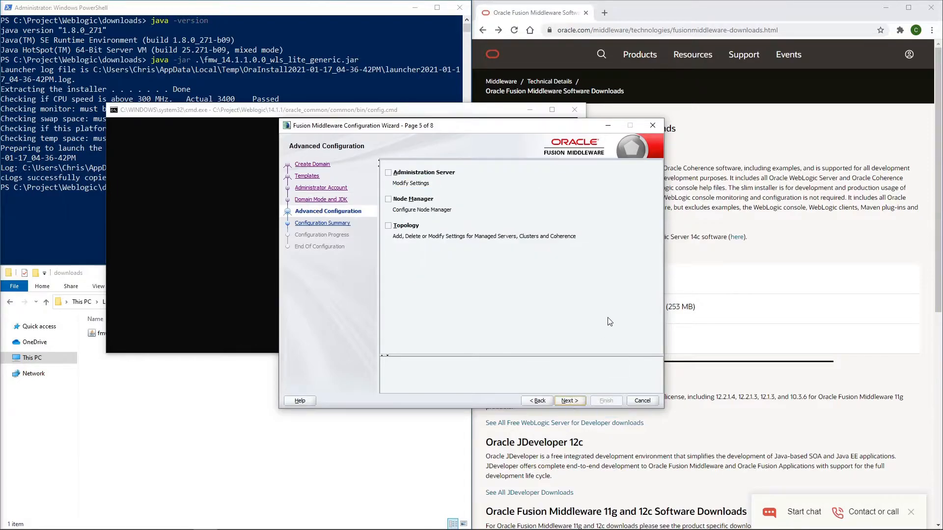
pyautogui.click(389, 172)
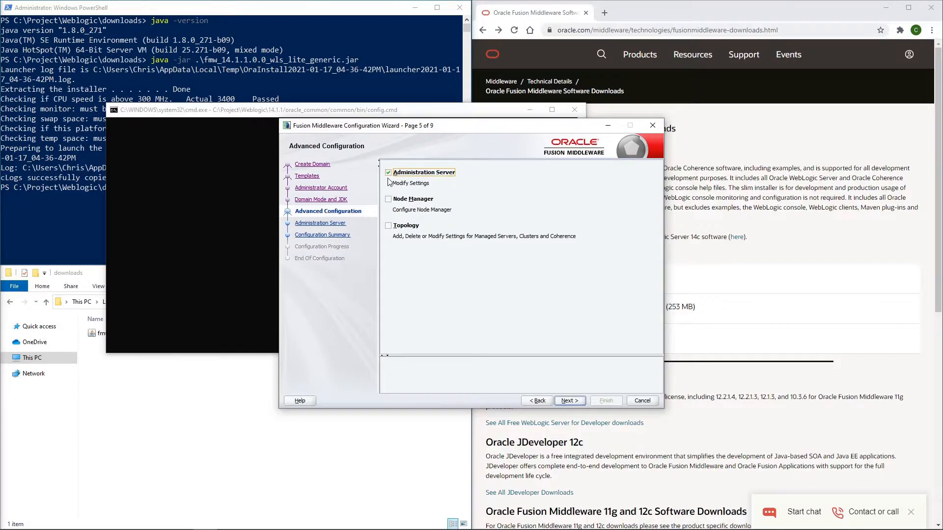
pyautogui.click(569, 401)
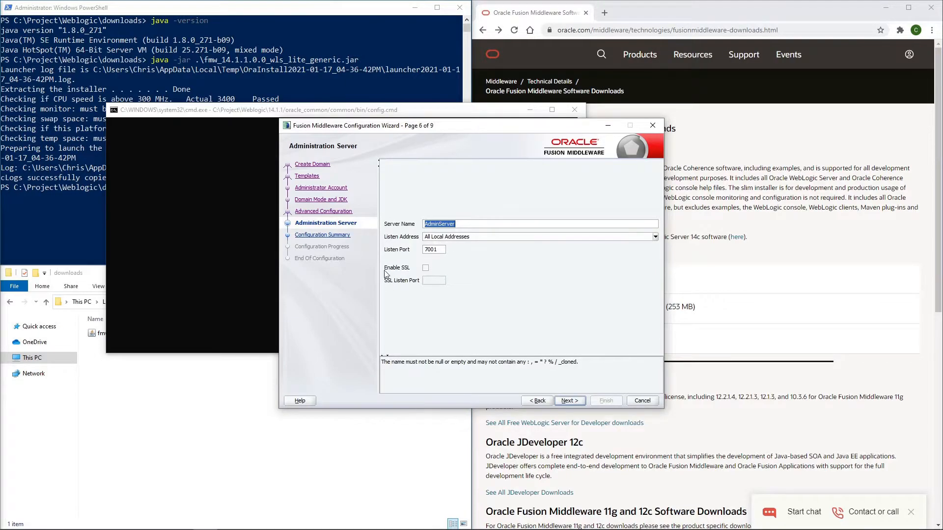
pyautogui.click(427, 269)
pyautogui.click(573, 402)
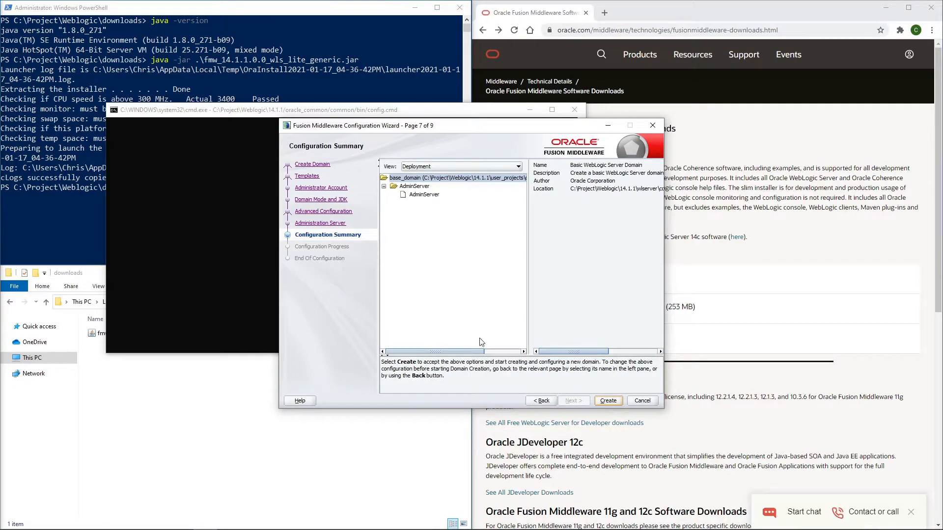
# Create the configured domain and finish the Configuration Wizard without starting the Admin Server.
pyautogui.click(608, 401)
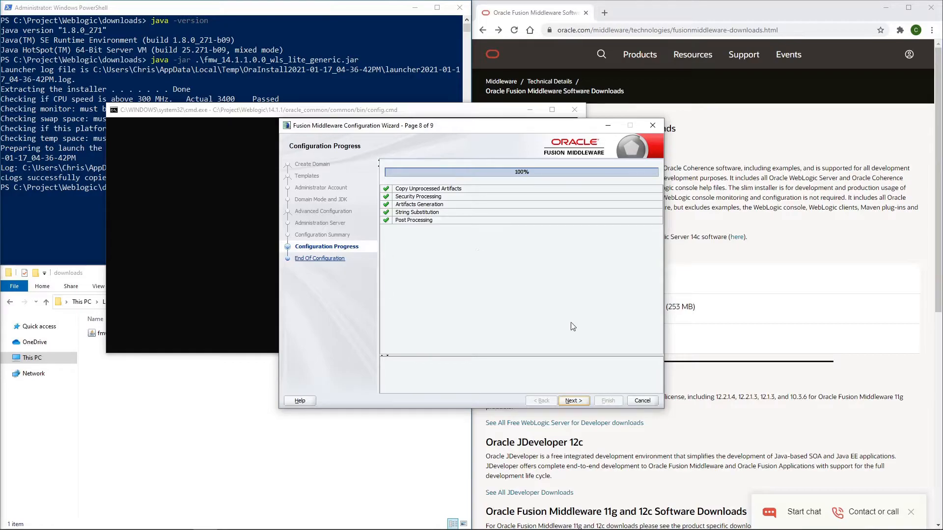
pyautogui.click(568, 402)
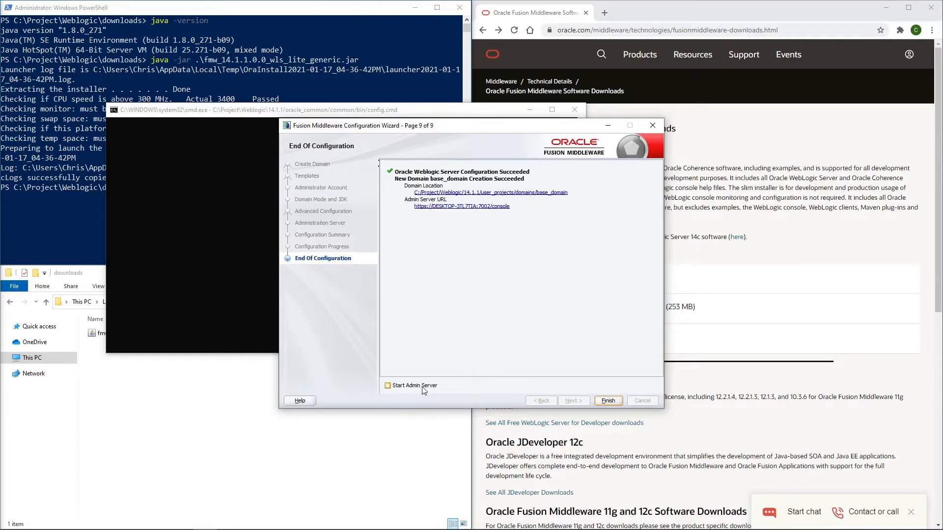
pyautogui.click(608, 401)
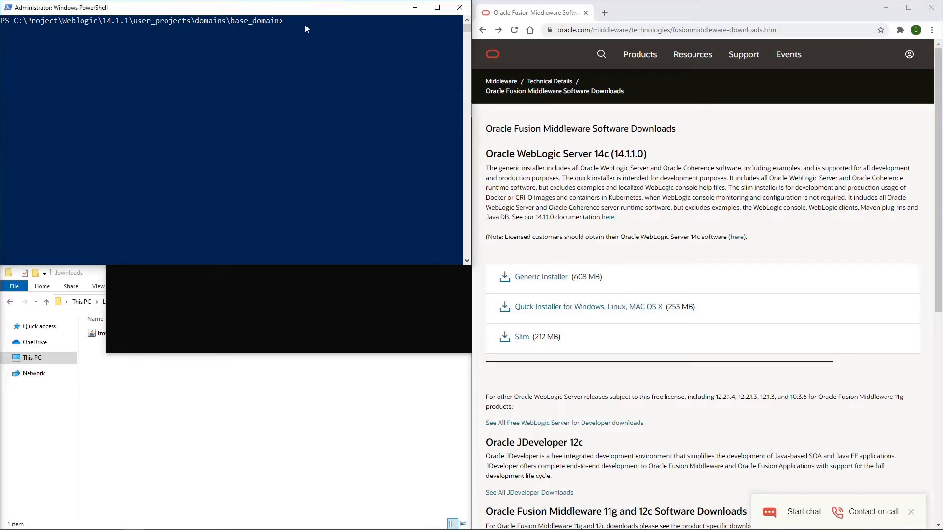
# List the base_domain folder's contents in PowerShell and start the server with the startWebLogic.cmd script.
pyautogui.write('ls')
pyautogui.press('Return')
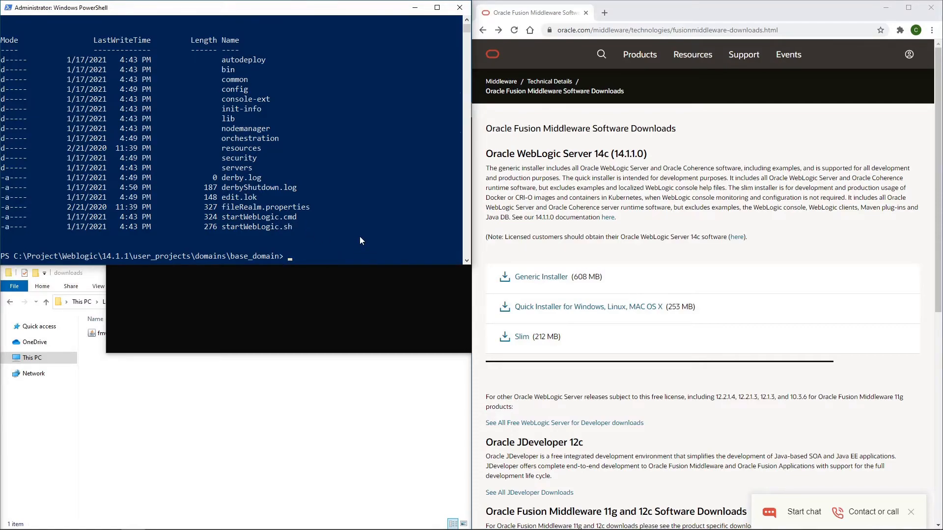
pyautogui.write('.\\start')
pyautogui.press('Tab')
pyautogui.press('Return')
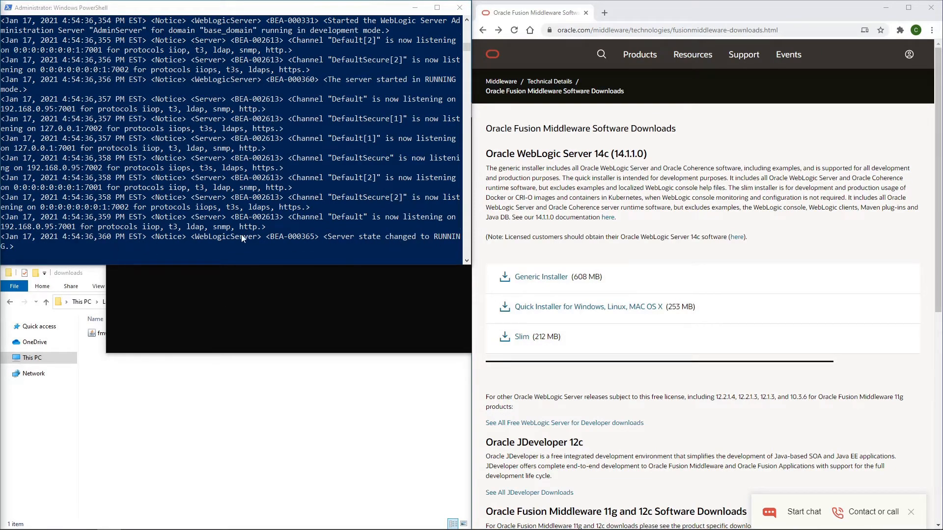
pyautogui.click(601, 30)
pyautogui.hotkey('ctrl', 'a')
pyautogui.write('http://localhost:7001/console')
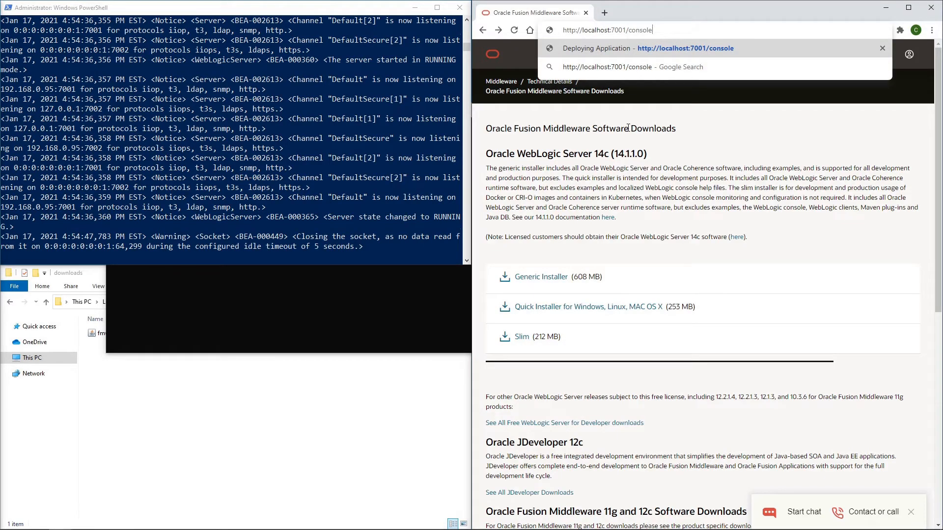
pyautogui.press('Return')
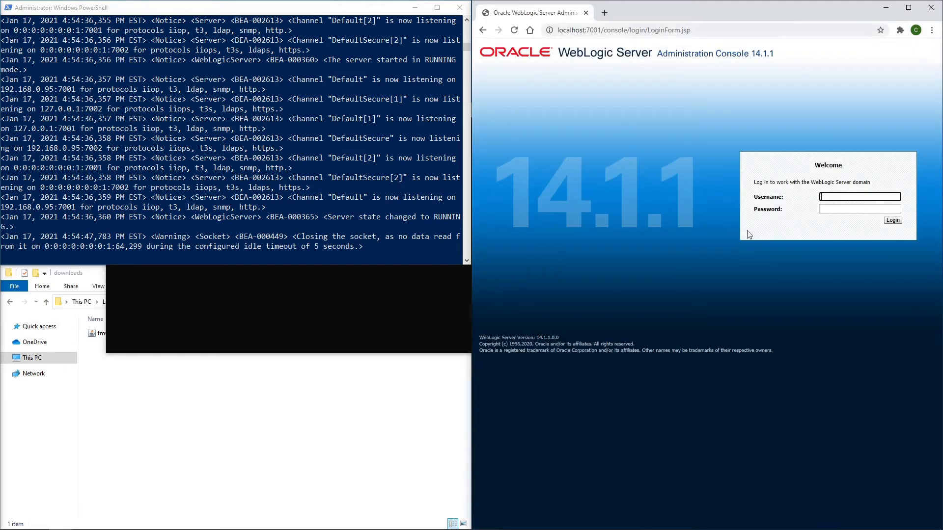
# Log in to the administration console with the username weblogic and the administrator password.
pyautogui.write('weblogic')
pyautogui.press('Tab')
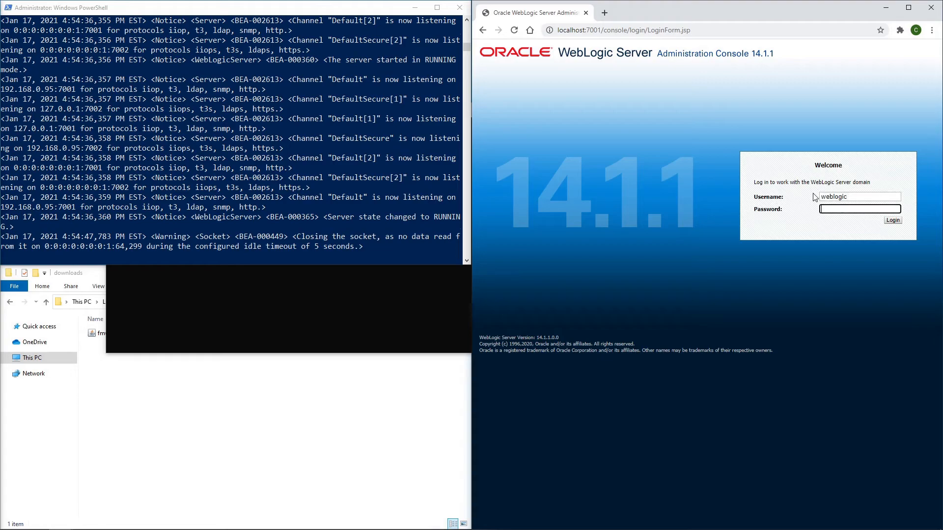
pyautogui.write('weblogic1')
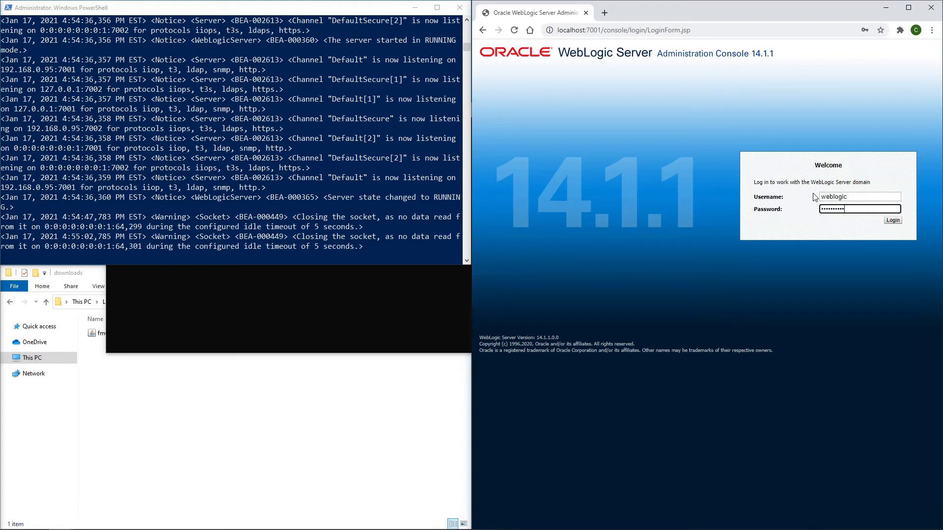
pyautogui.click(891, 222)
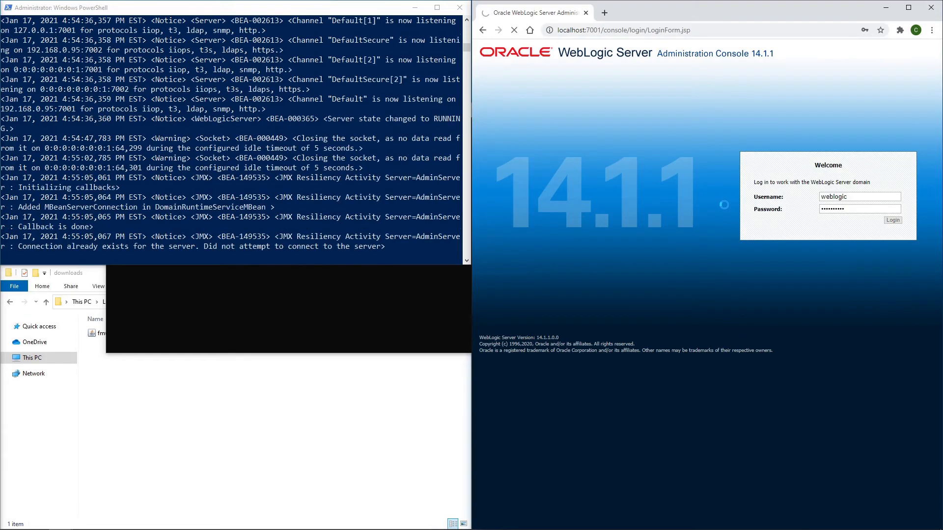